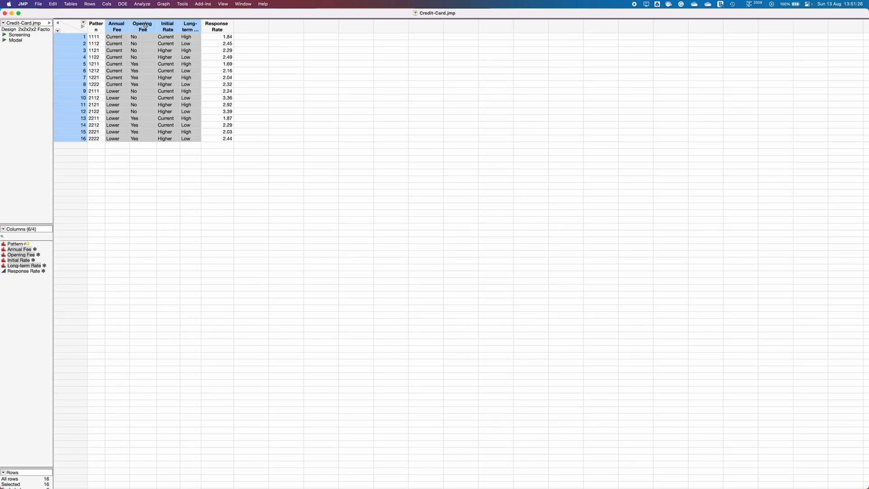
# Widen the Long-term Rate column to fit its heading on two lines, and select the Response Rate column's values
pyautogui.moveTo(201, 25); pyautogui.dragTo(209, 25)
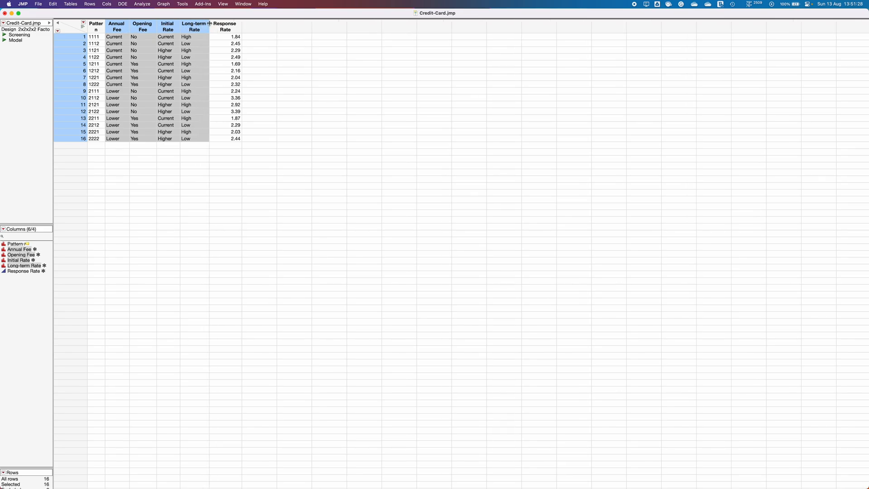
pyautogui.click(224, 29)
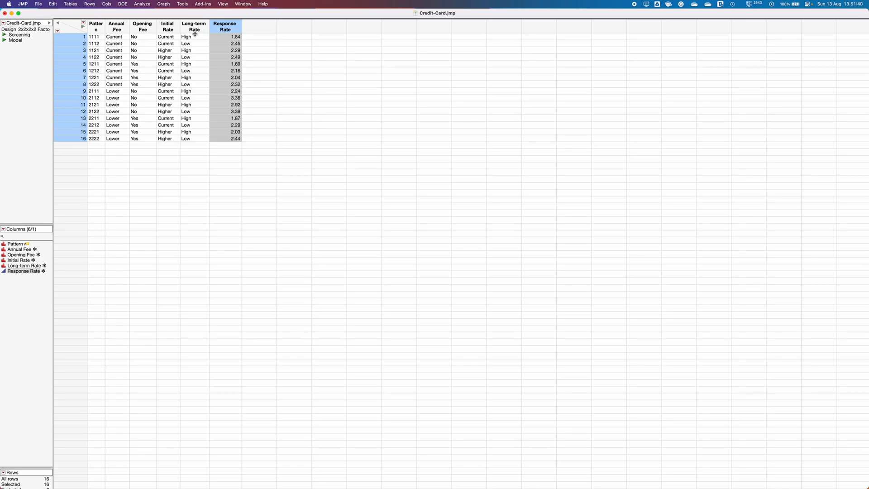
pyautogui.moveTo(235, 38); pyautogui.dragTo(240, 139)
# Open the Fit Model specification for Response Rate and remove all the prefilled model effects
pyautogui.click(144, 5)
pyautogui.click(163, 53)
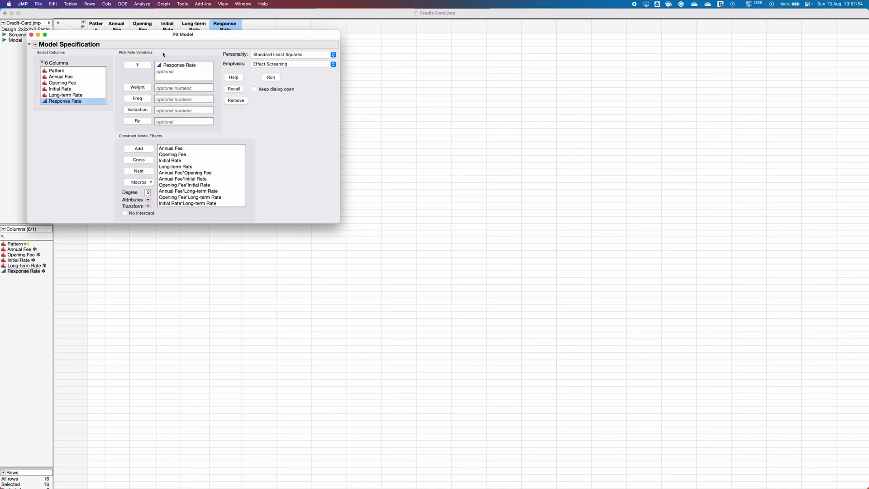
pyautogui.moveTo(192, 38); pyautogui.dragTo(449, 51)
pyautogui.moveTo(454, 160); pyautogui.dragTo(446, 253)
pyautogui.press('BackSpace')
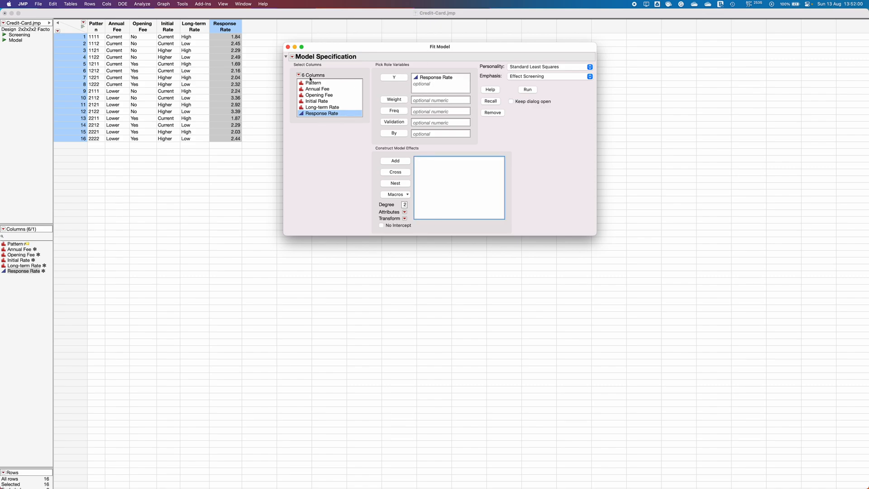
# Add Annual Fee, Opening Fee, Initial Rate and Long-term Rate as main effects of the model
pyautogui.moveTo(312, 83); pyautogui.dragTo(314, 101)
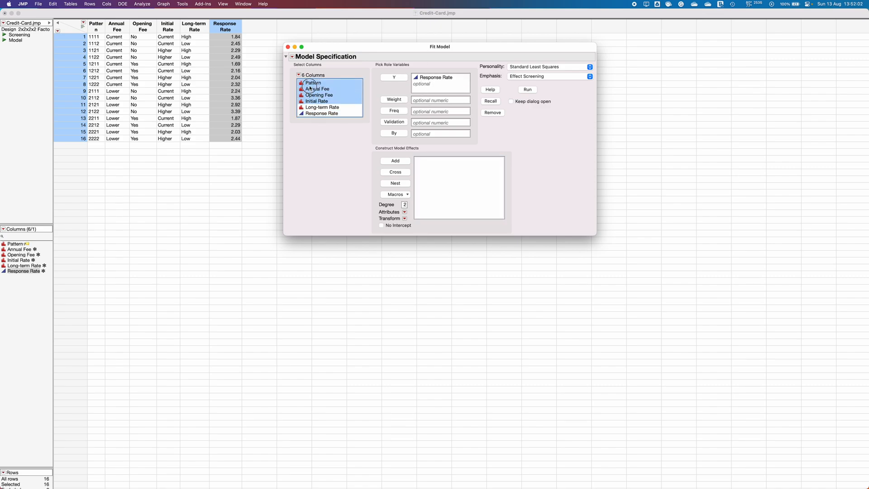
pyautogui.click(317, 89)
pyautogui.keyDown('shift'); pyautogui.click(326, 108); pyautogui.keyUp('shift')
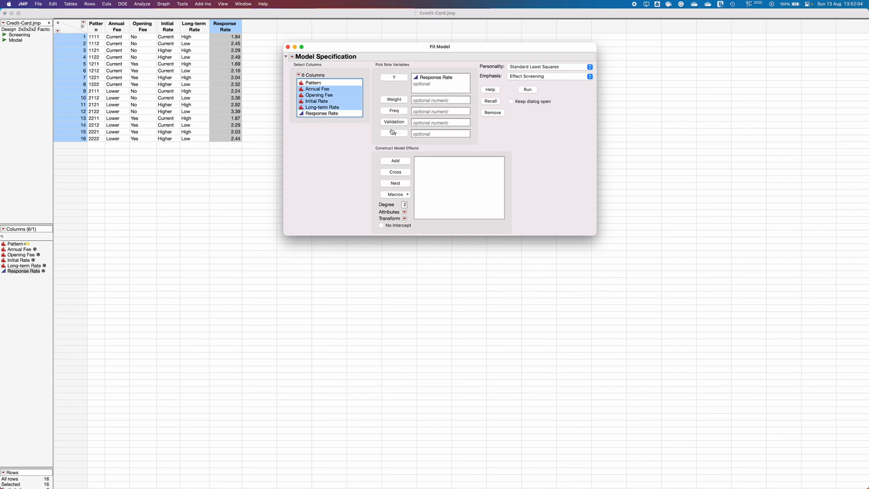
pyautogui.click(393, 161)
# Add the interactions of Annual Fee with Opening Fee, Initial Rate and Long-term Rate to the model effects
pyautogui.moveTo(328, 89); pyautogui.dragTo(330, 95)
pyautogui.click(390, 171)
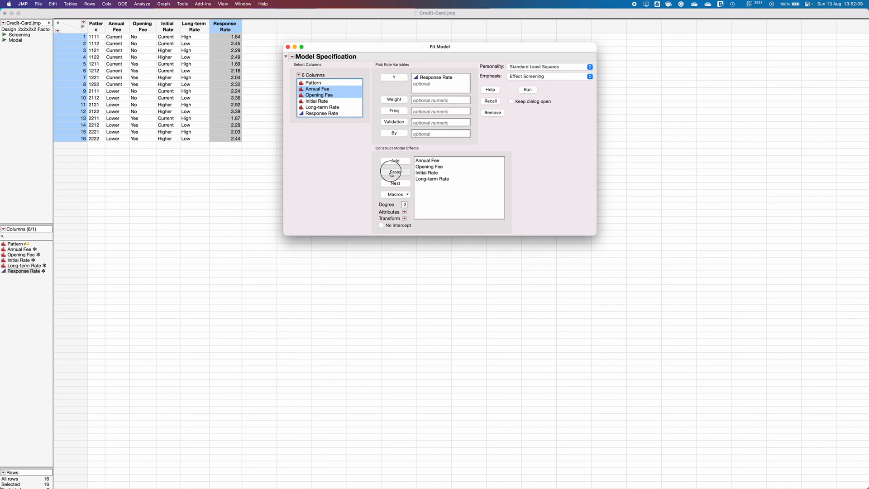
pyautogui.click(326, 90)
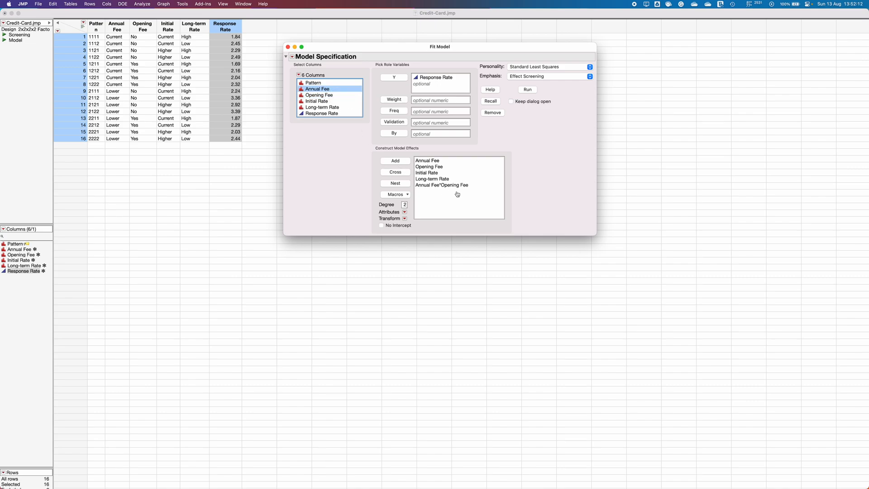
pyautogui.keyDown('super'); pyautogui.click(344, 104); pyautogui.keyUp('super')
pyautogui.click(394, 172)
pyautogui.click(326, 89)
pyautogui.keyDown('super'); pyautogui.click(328, 108); pyautogui.keyUp('super')
pyautogui.click(395, 173)
# Add the interactions Opening Fee*Initial Rate, Opening Fee*Long-term Rate and Initial Rate*Long-term Rate to the model effects
pyautogui.click(320, 96)
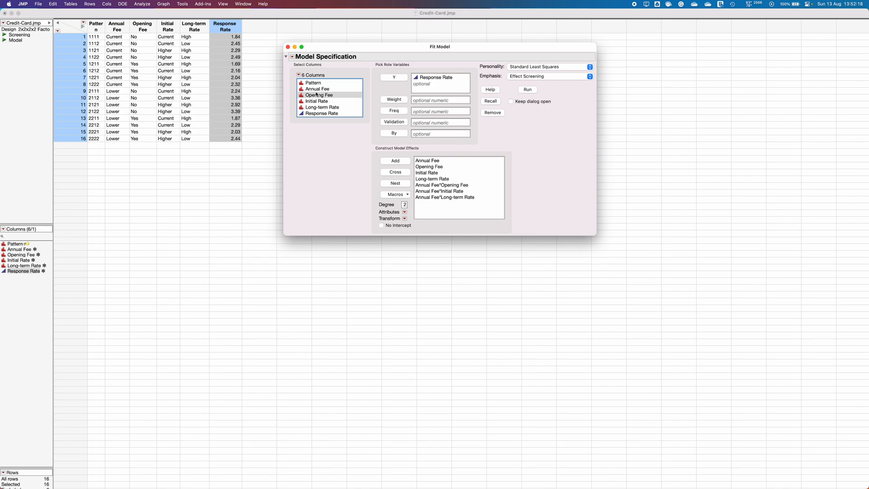
pyautogui.keyDown('super'); pyautogui.click(324, 102); pyautogui.keyUp('super')
pyautogui.click(403, 173)
pyautogui.click(329, 96)
pyautogui.keyDown('super'); pyautogui.click(331, 107); pyautogui.keyUp('super')
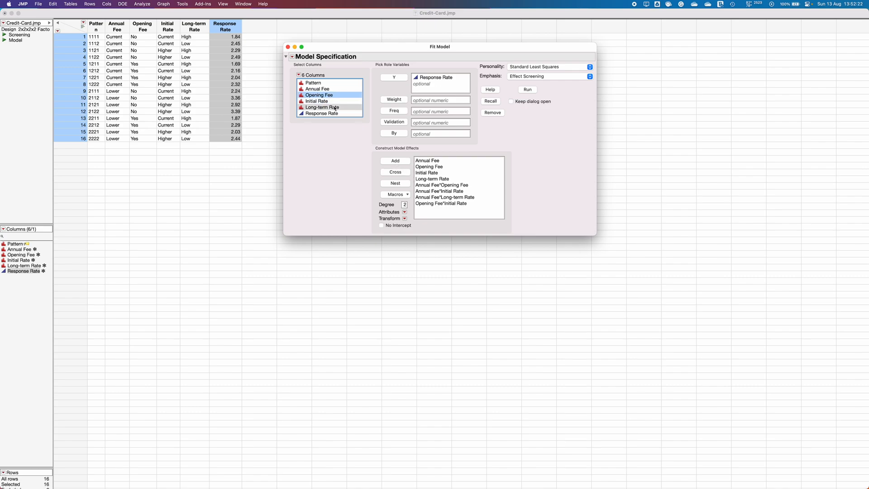
pyautogui.click(395, 173)
pyautogui.click(318, 101)
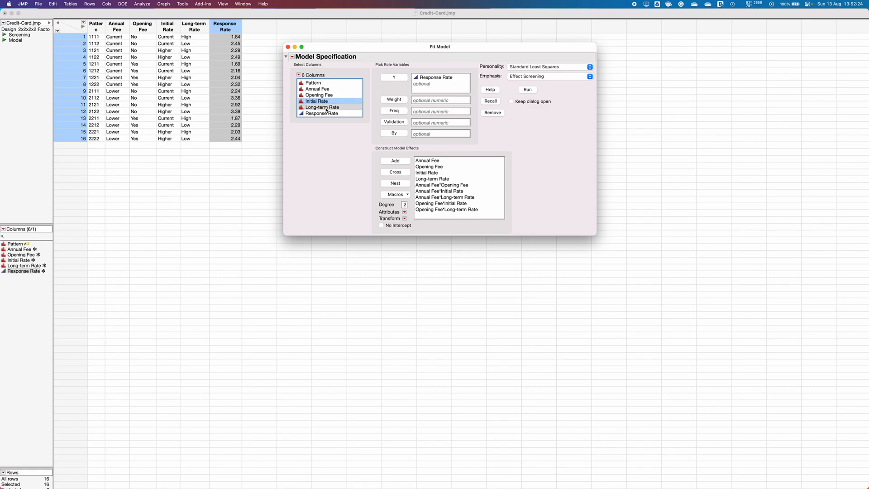
pyautogui.keyDown('super'); pyautogui.click(321, 108); pyautogui.keyUp('super')
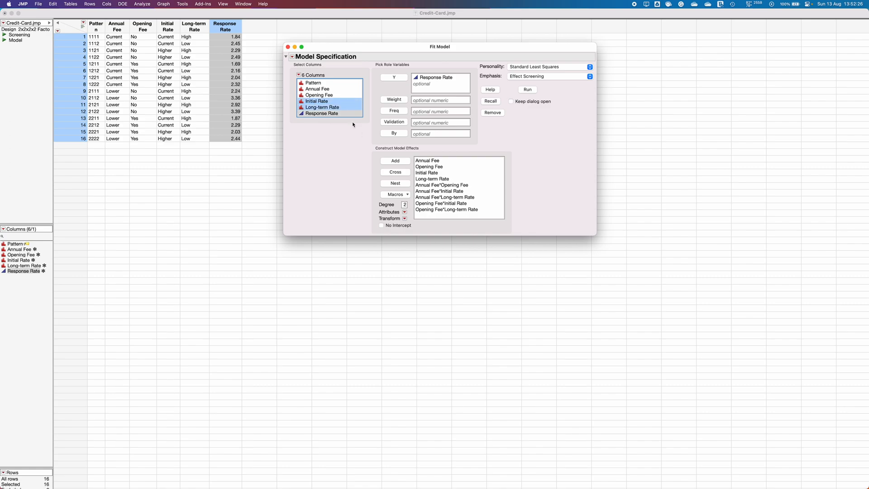
pyautogui.click(396, 173)
# Choose the Effect Screening emphasis and run the standard least squares model
pyautogui.click(551, 77)
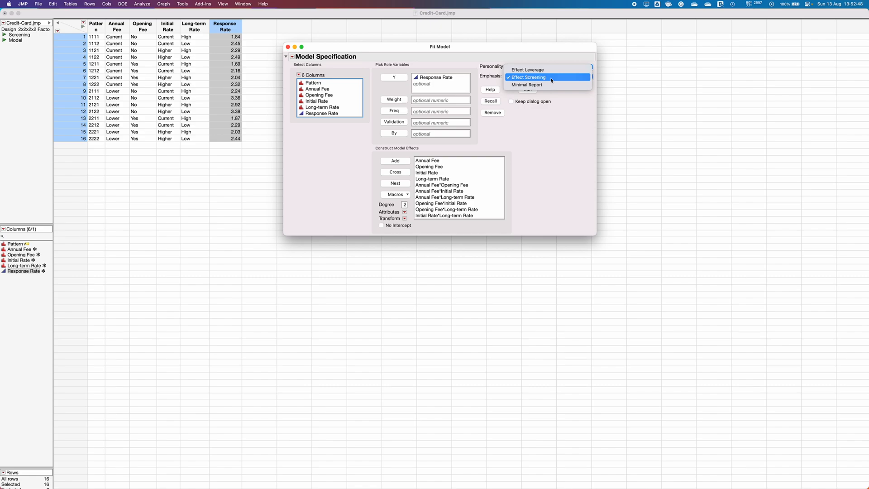
pyautogui.moveTo(353, 48); pyautogui.dragTo(336, 68)
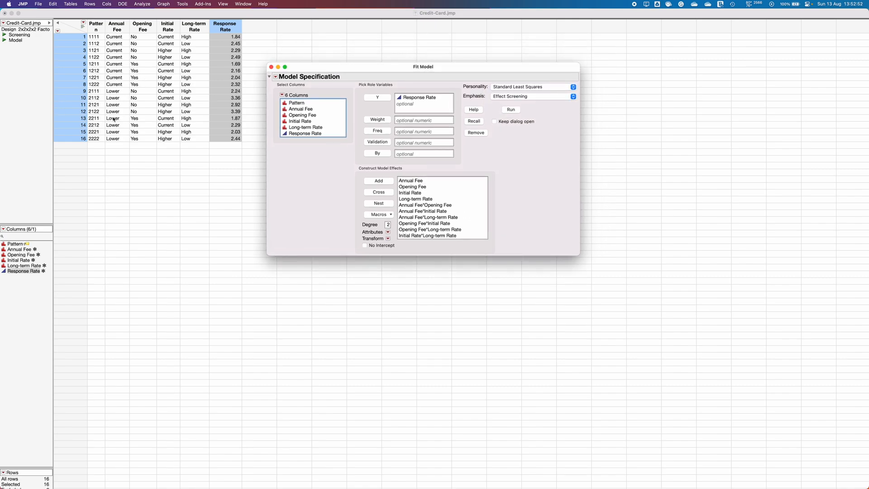
pyautogui.click(521, 97)
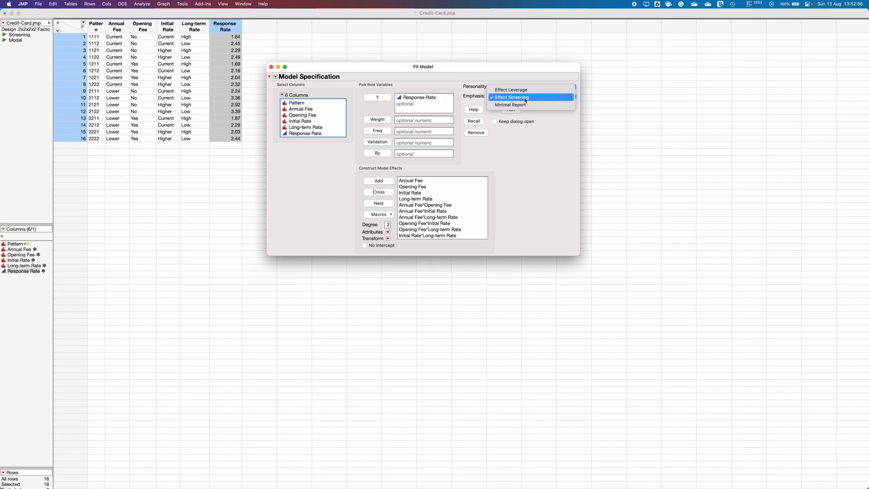
pyautogui.click(525, 98)
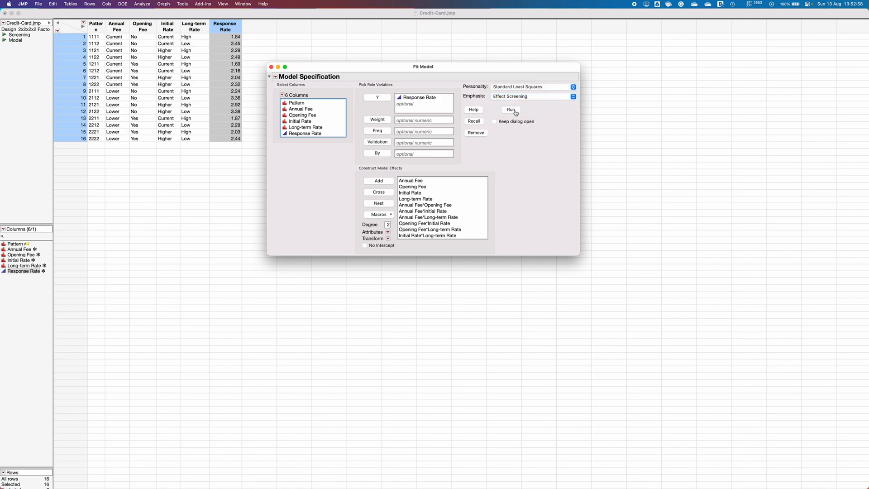
pyautogui.click(512, 110)
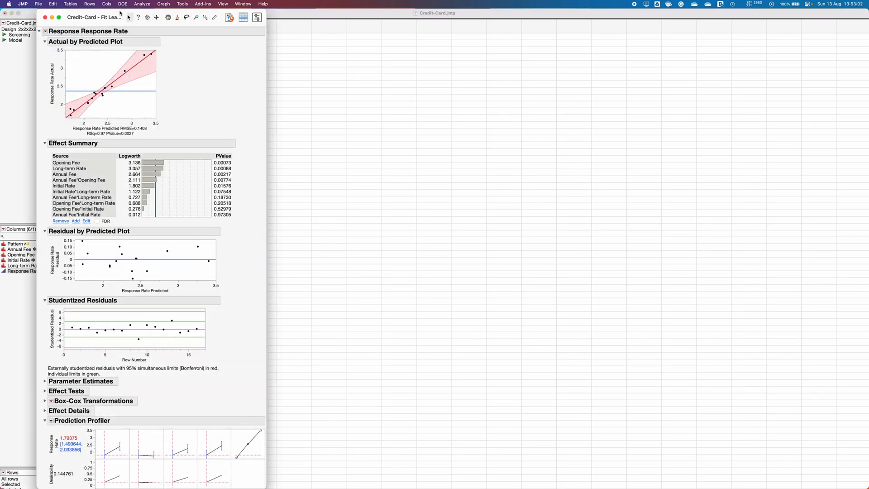
# Expand the Parameter Estimates and Effect Tests sections of the fit report and widen the report window
pyautogui.moveTo(120, 12); pyautogui.dragTo(183, 12)
pyautogui.scroll(-2, 191, 214)
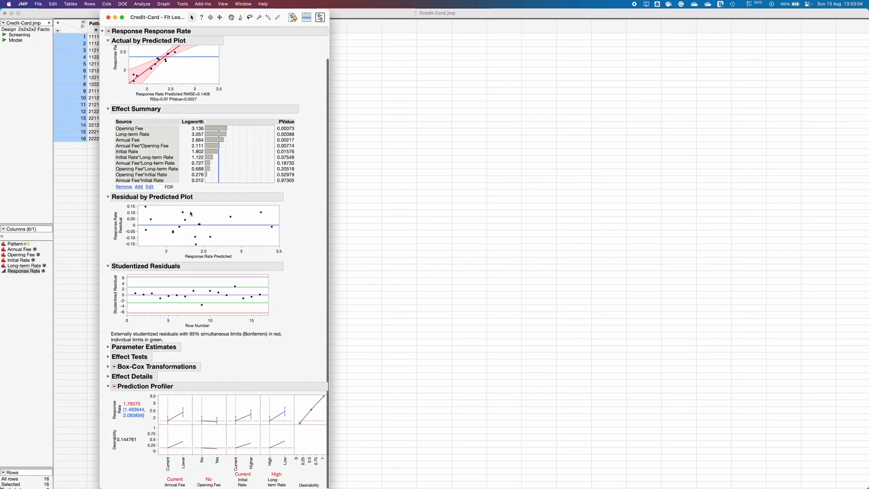
pyautogui.click(108, 348)
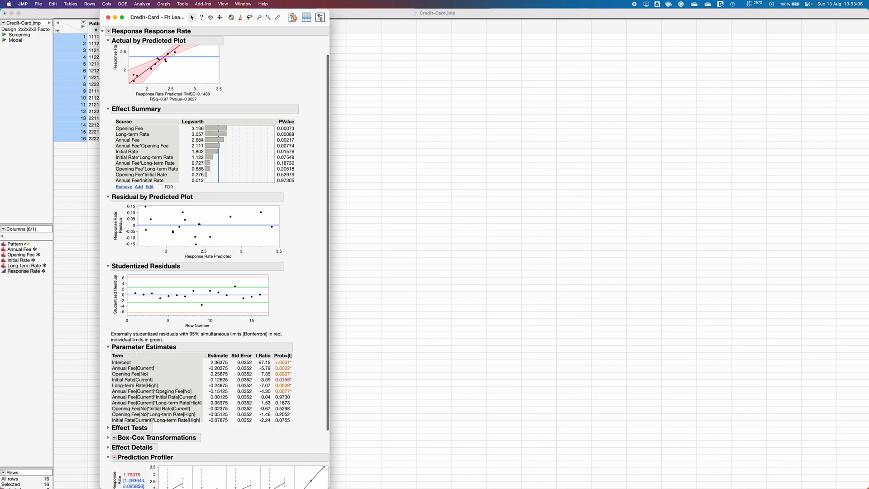
pyautogui.click(108, 427)
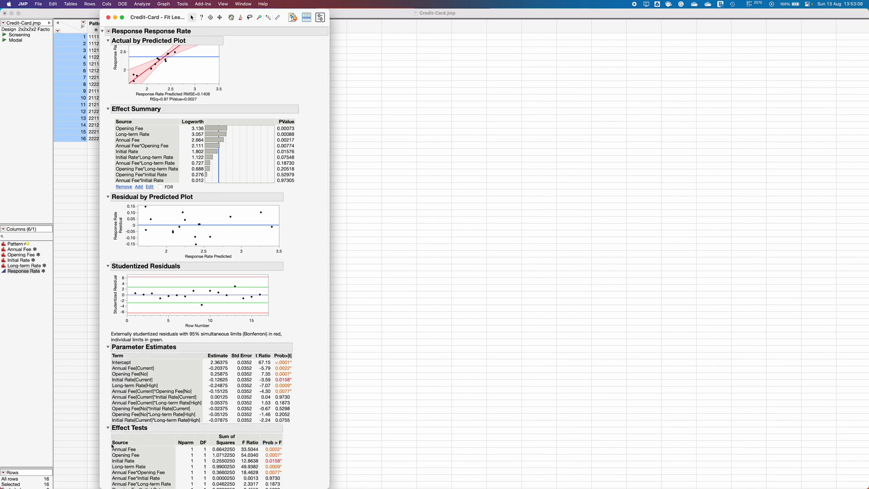
pyautogui.scroll(-5, 112, 421)
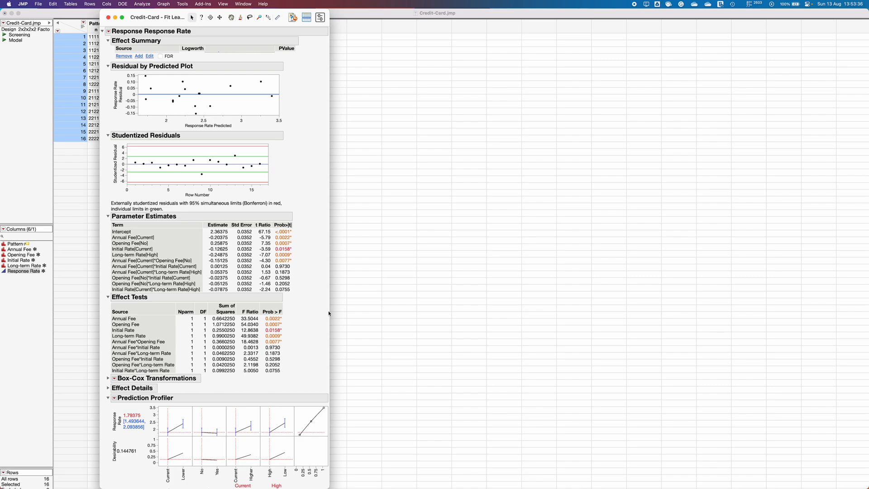
pyautogui.moveTo(329, 312); pyautogui.dragTo(421, 309)
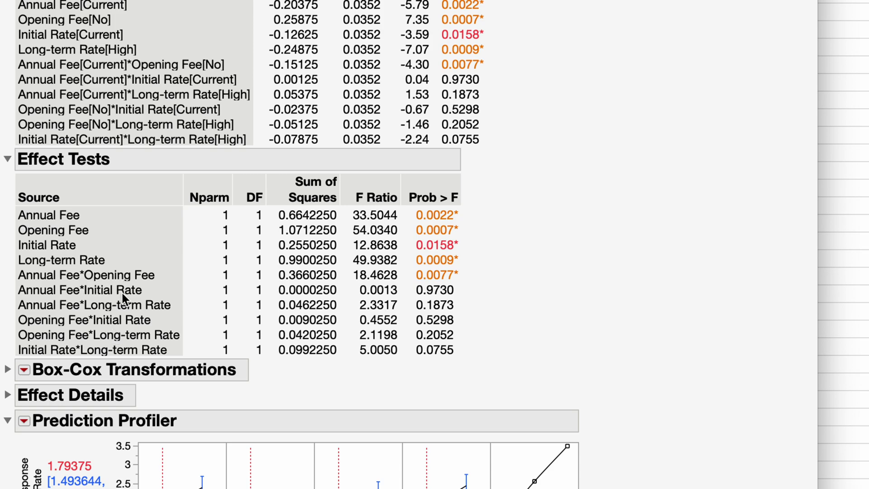
# Add the factor profiling Interaction Plots to the Response Rate report
pyautogui.scroll(-2, 92, 285)
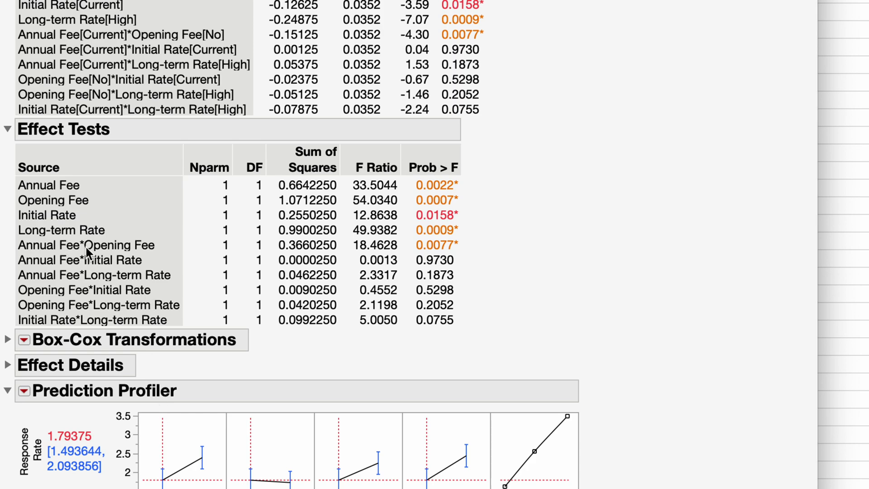
pyautogui.scroll(-10, 182, 476)
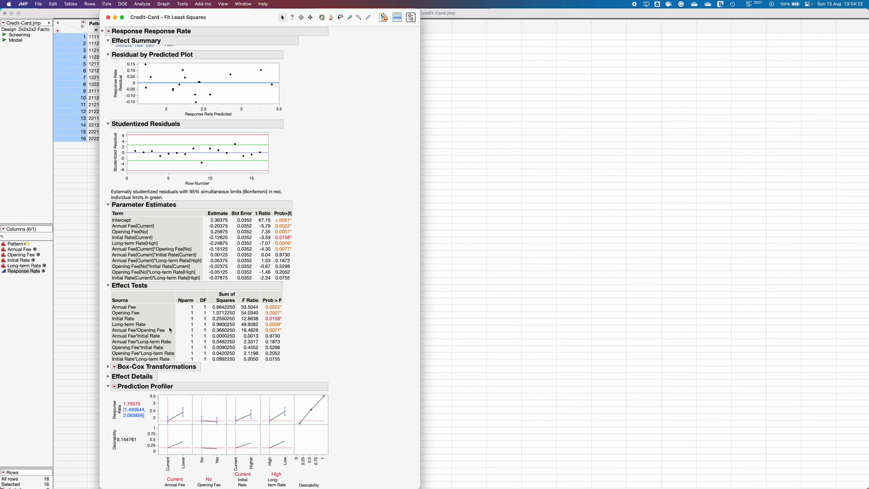
pyautogui.click(109, 31)
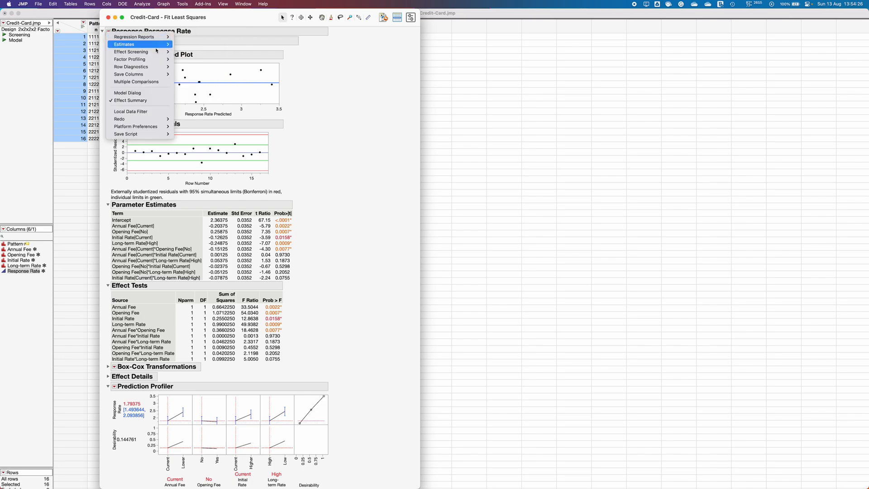
pyautogui.moveTo(156, 61)
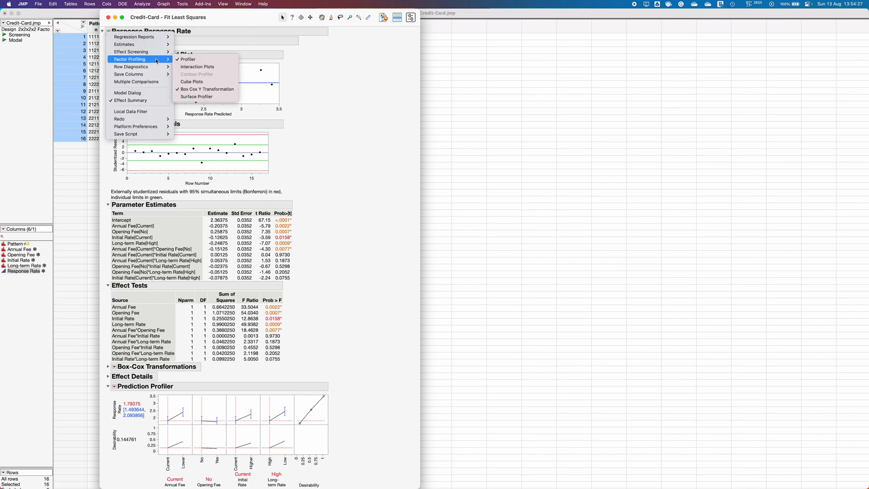
pyautogui.click(230, 66)
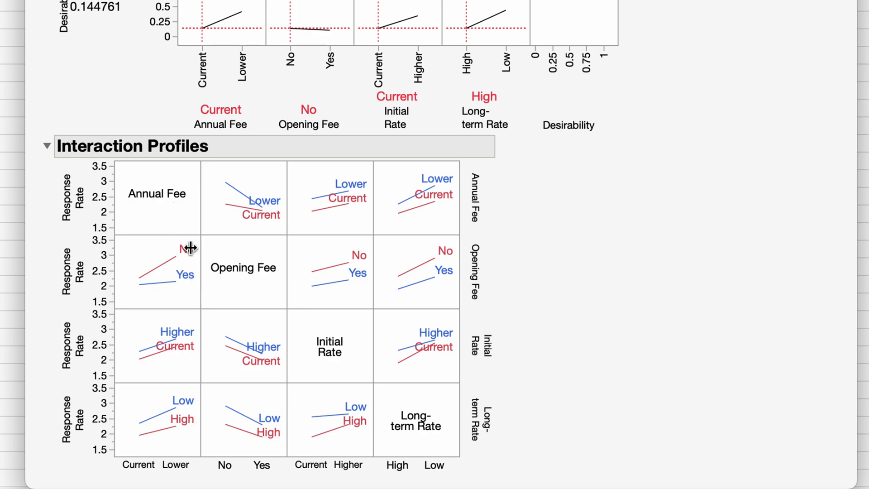
# Set Annual Fee to Lower in the Prediction Profiler
pyautogui.scroll(8, 175, 253)
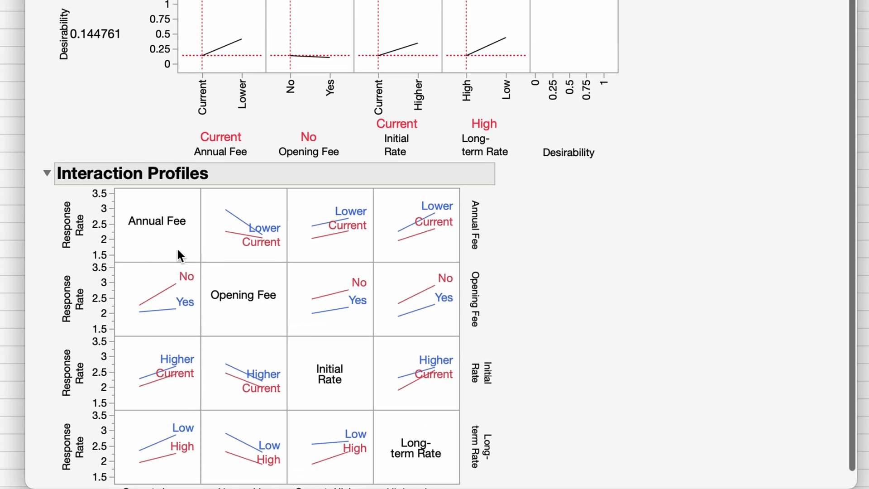
pyautogui.scroll(1, 177, 247)
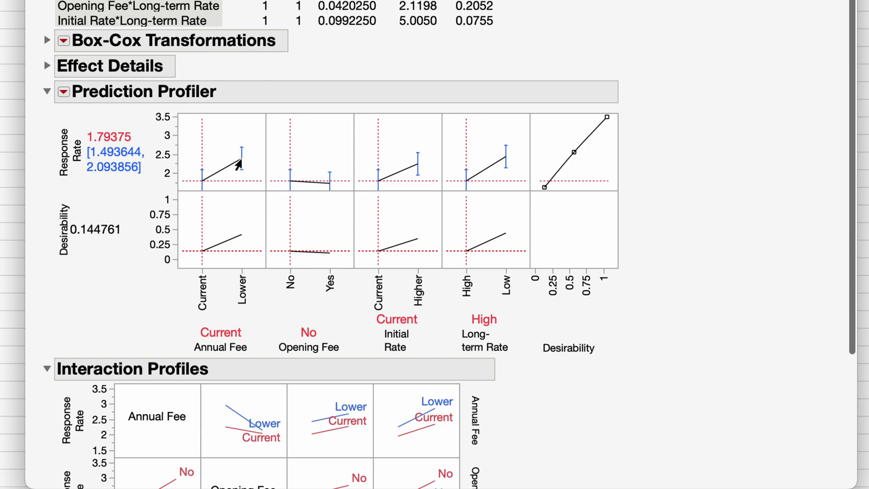
pyautogui.click(239, 164)
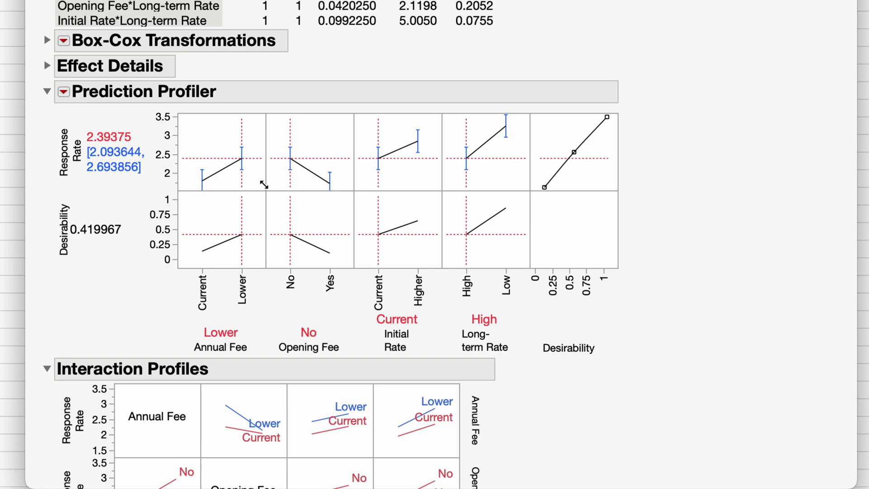
# Compare the Effect Tests p-values with the factor slopes in the Prediction Profiler and the Interaction Profiles
pyautogui.scroll(8, 227, 151)
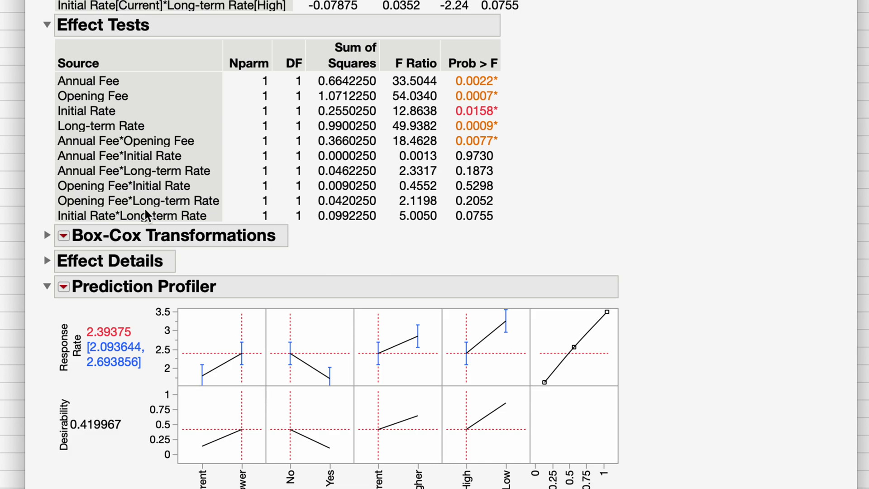
pyautogui.scroll(-3, 410, 360)
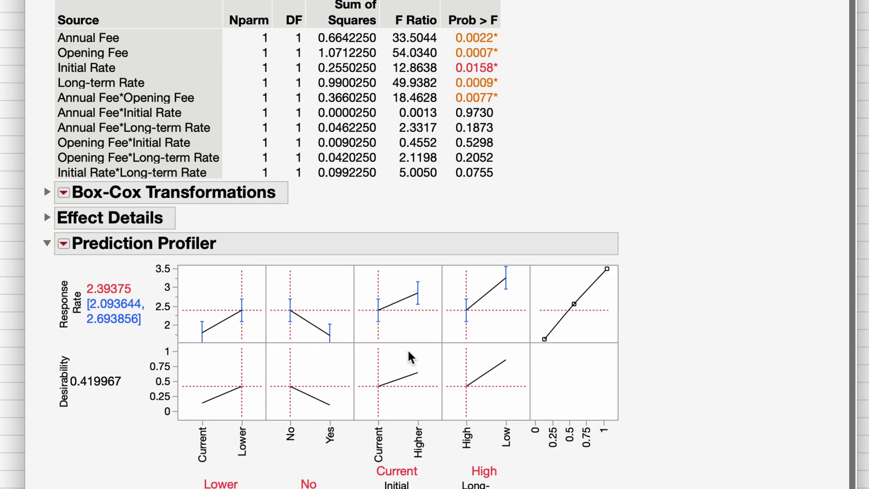
pyautogui.scroll(-3, 409, 358)
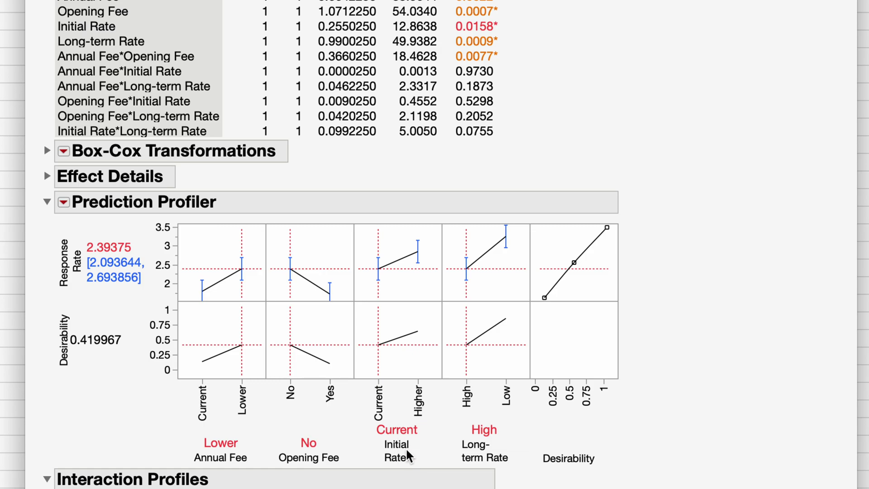
pyautogui.scroll(-10, 265, 430)
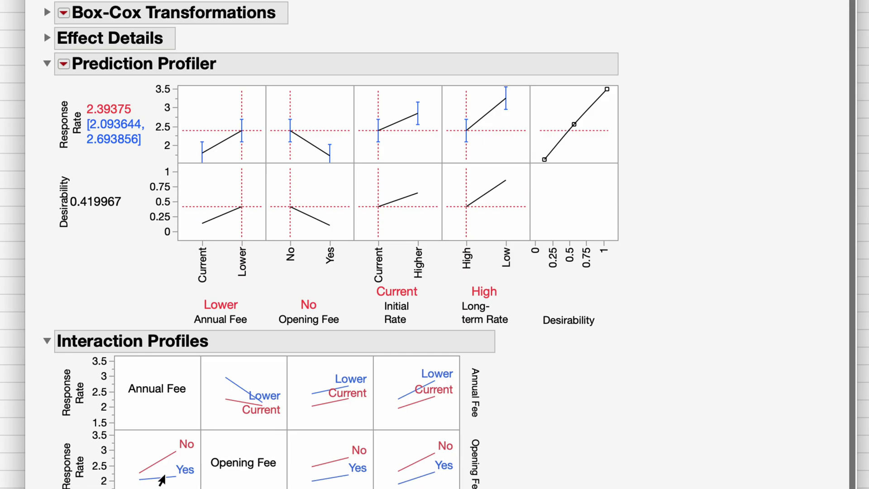
pyautogui.scroll(10, 358, 206)
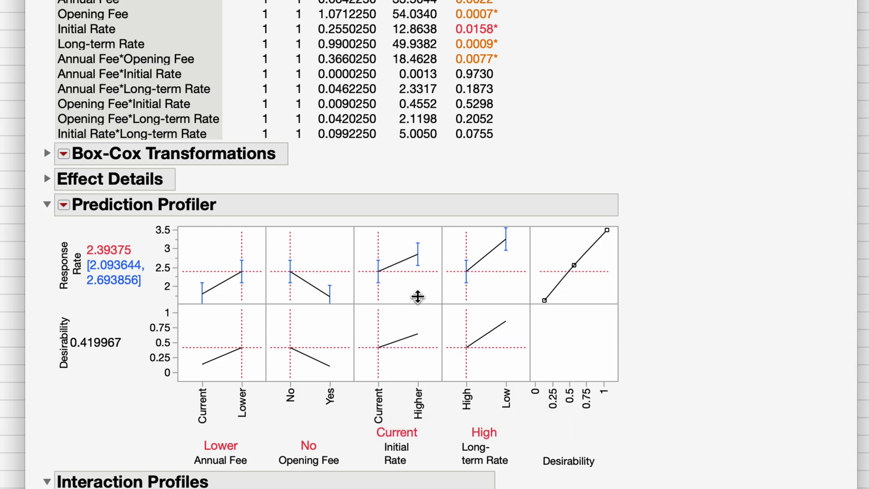
# Set Initial Rate to Higher and Long-term Rate to Low in the Prediction Profiler
pyautogui.click(416, 260)
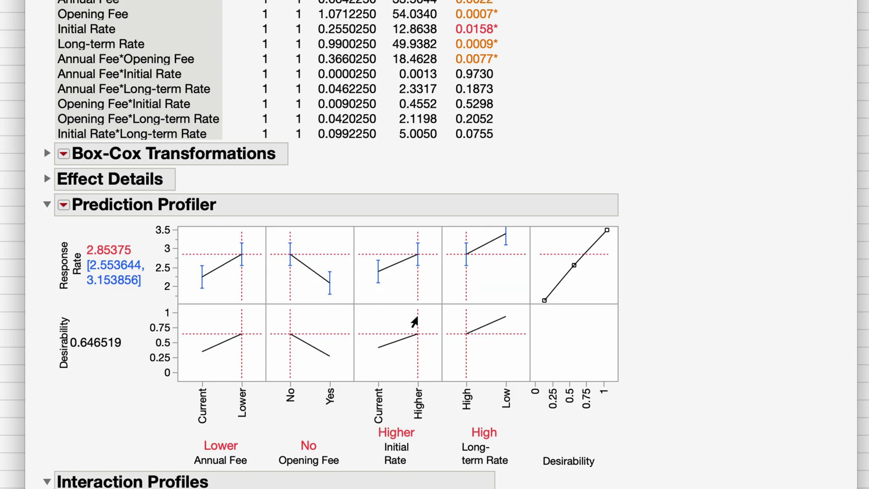
pyautogui.scroll(3, 414, 322)
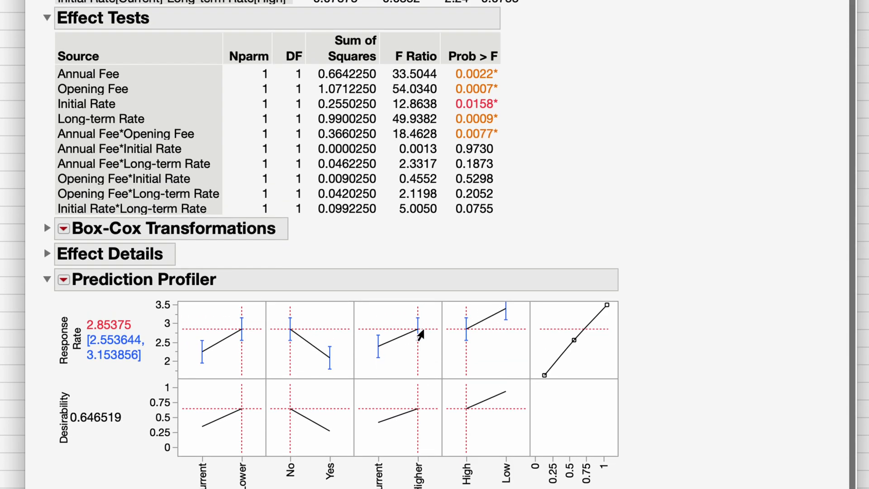
pyautogui.scroll(-5, 446, 403)
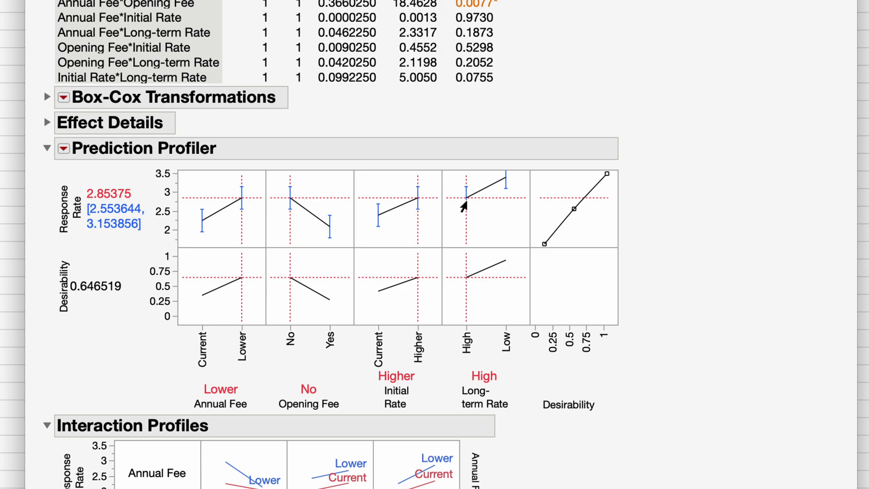
pyautogui.scroll(3, 501, 345)
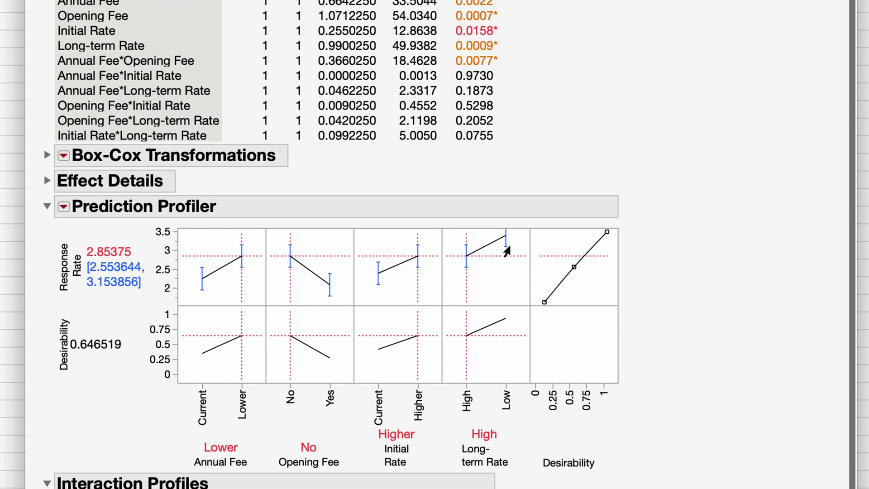
pyautogui.click(505, 242)
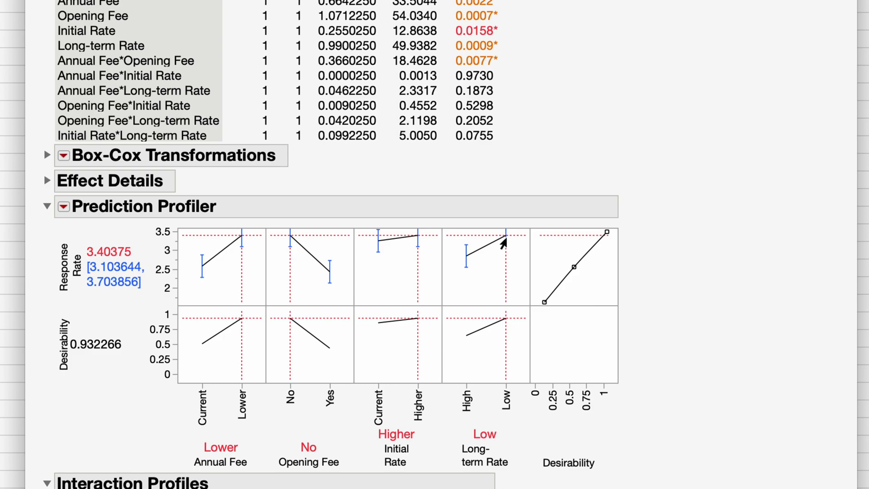
# Review the predicted Response Rate at the chosen profiler settings against the Interaction Profiles and the Effect Tests p-values
pyautogui.scroll(2, 362, 242)
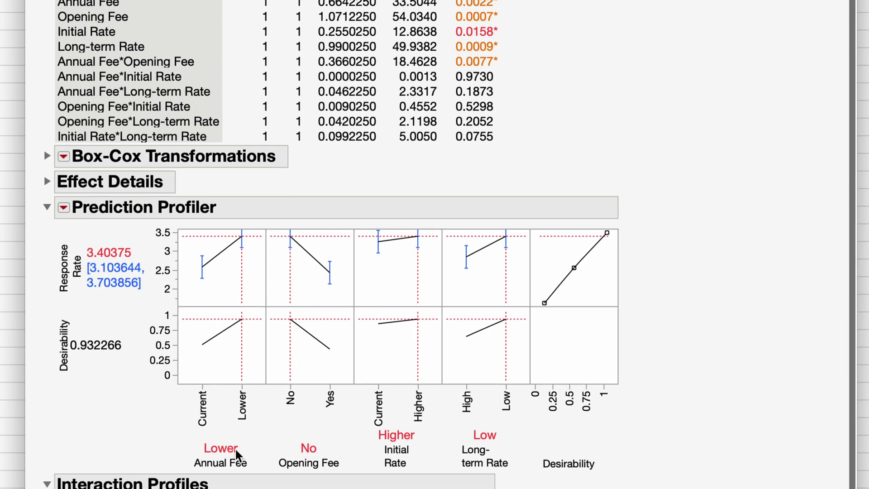
pyautogui.scroll(-2, 239, 457)
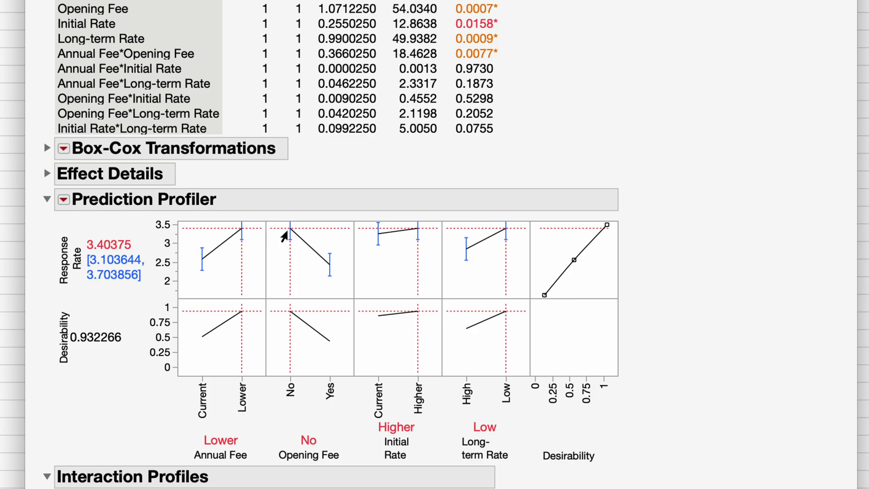
pyautogui.scroll(-4, 240, 353)
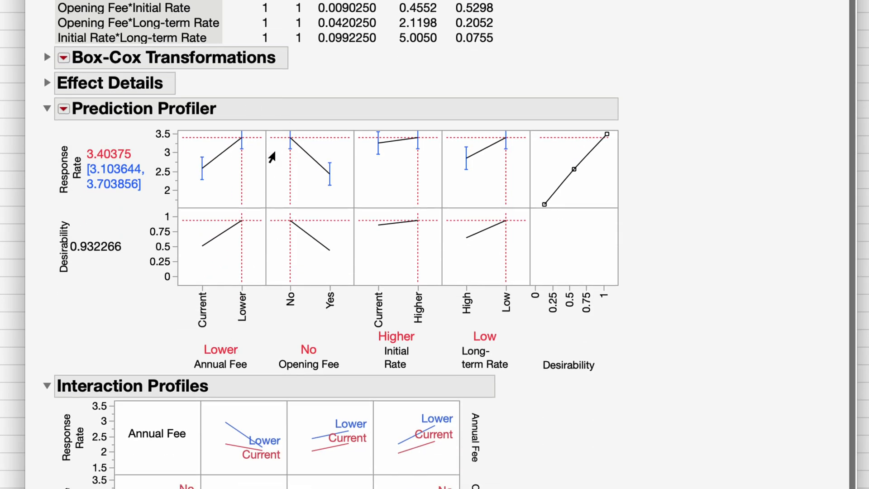
pyautogui.scroll(-2, 194, 303)
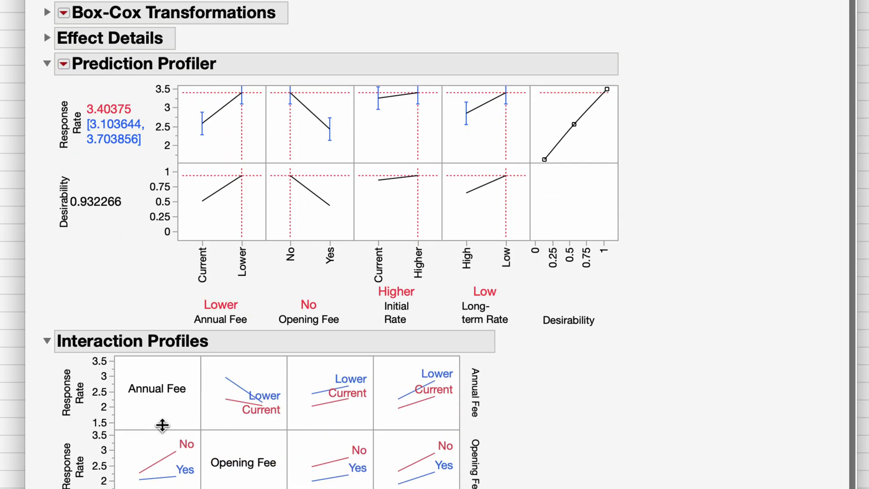
pyautogui.scroll(4, 159, 464)
pyautogui.scroll(10, 159, 464)
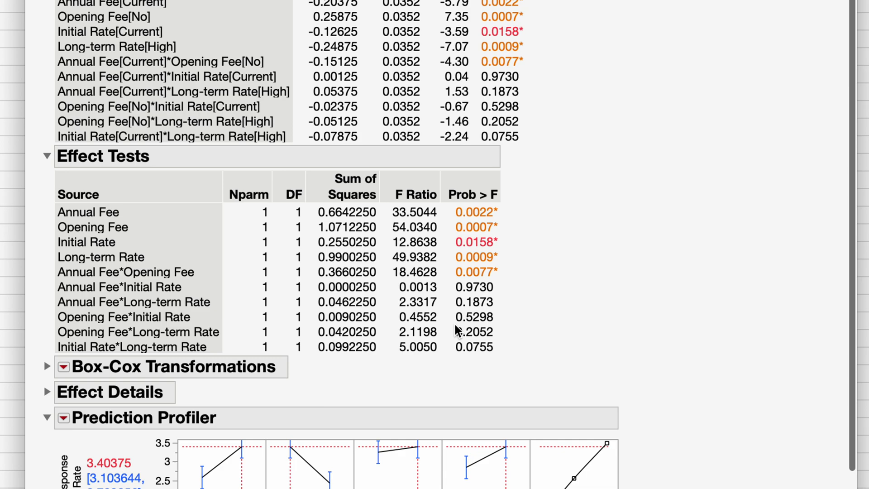
pyautogui.scroll(-8, 457, 331)
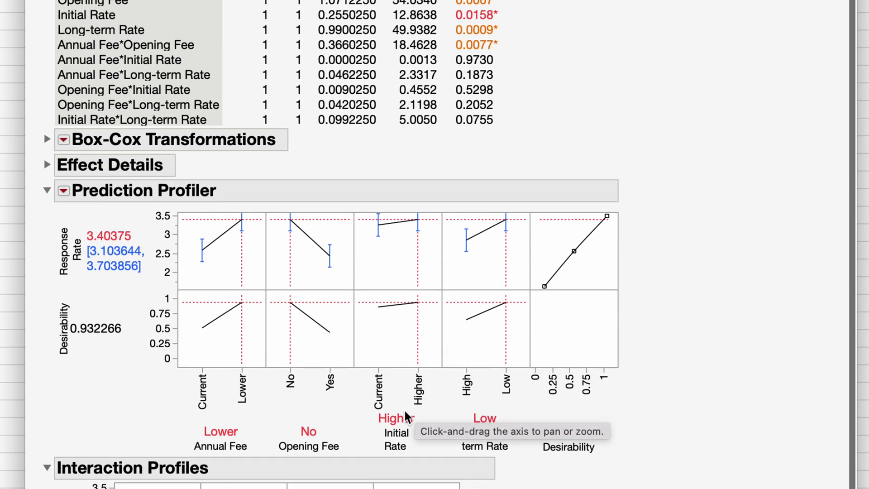